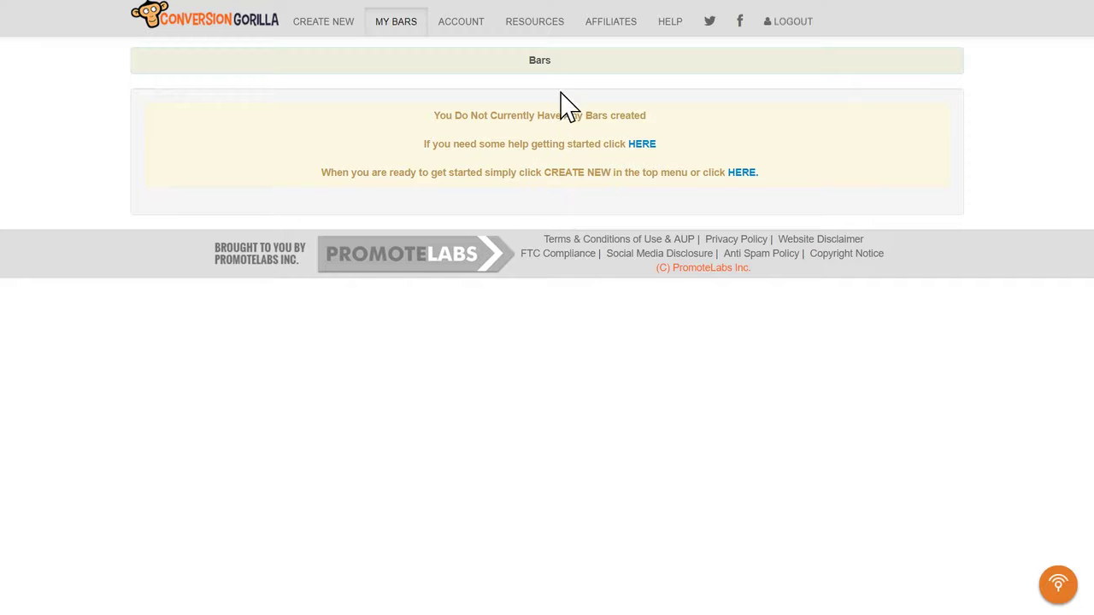
# - Begin a new bar via CREATE NEW and scroll through the golf guide sales page
pyautogui.click(323, 26)
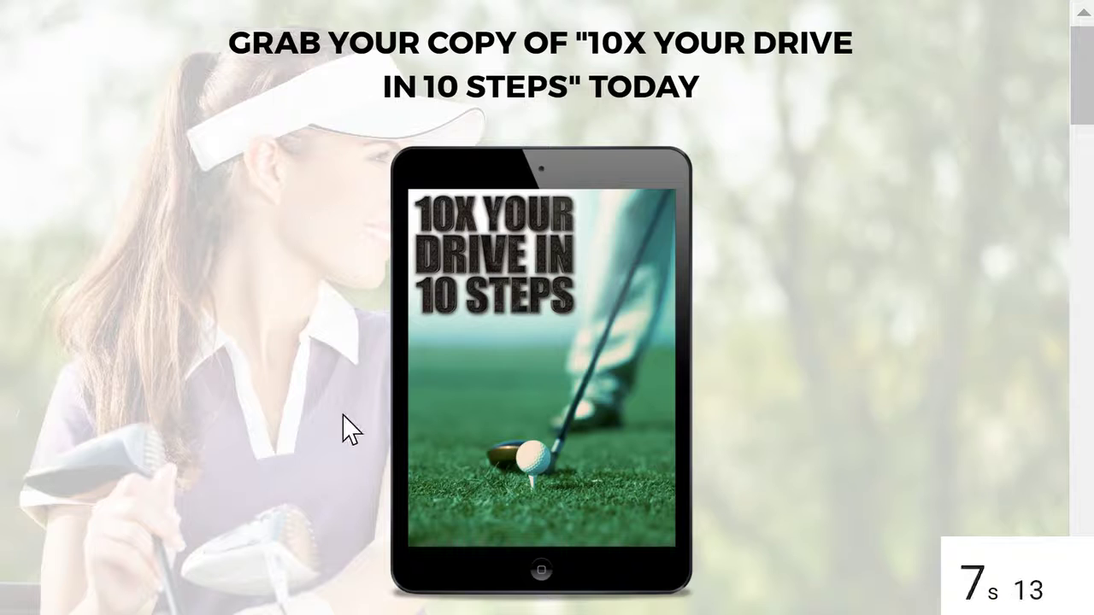
pyautogui.scroll(-3, 741, 310)
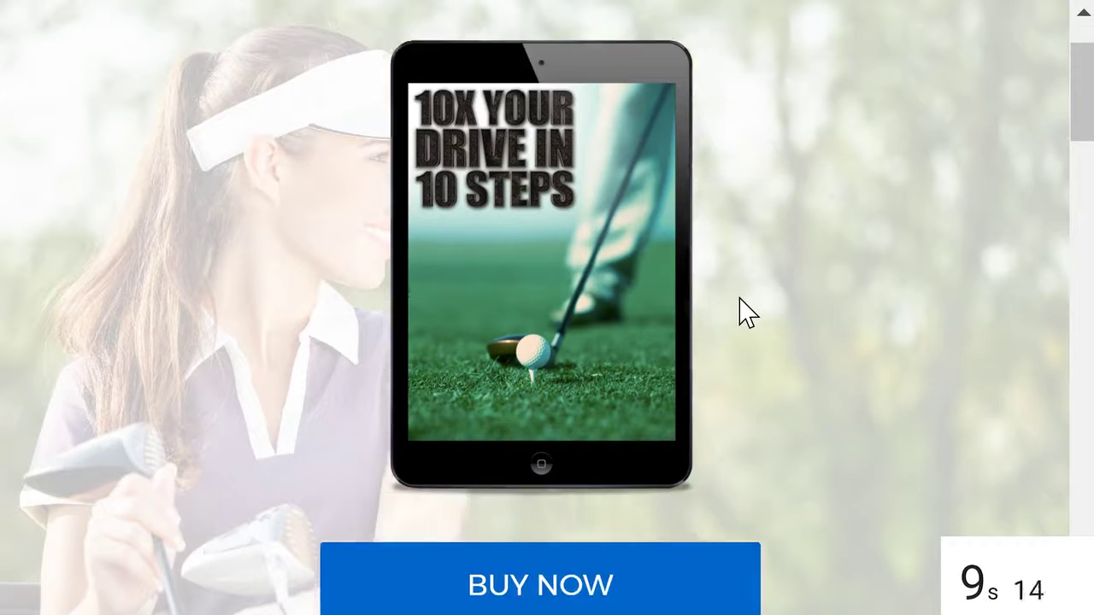
pyautogui.scroll(1, 741, 298)
pyautogui.scroll(2, 735, 286)
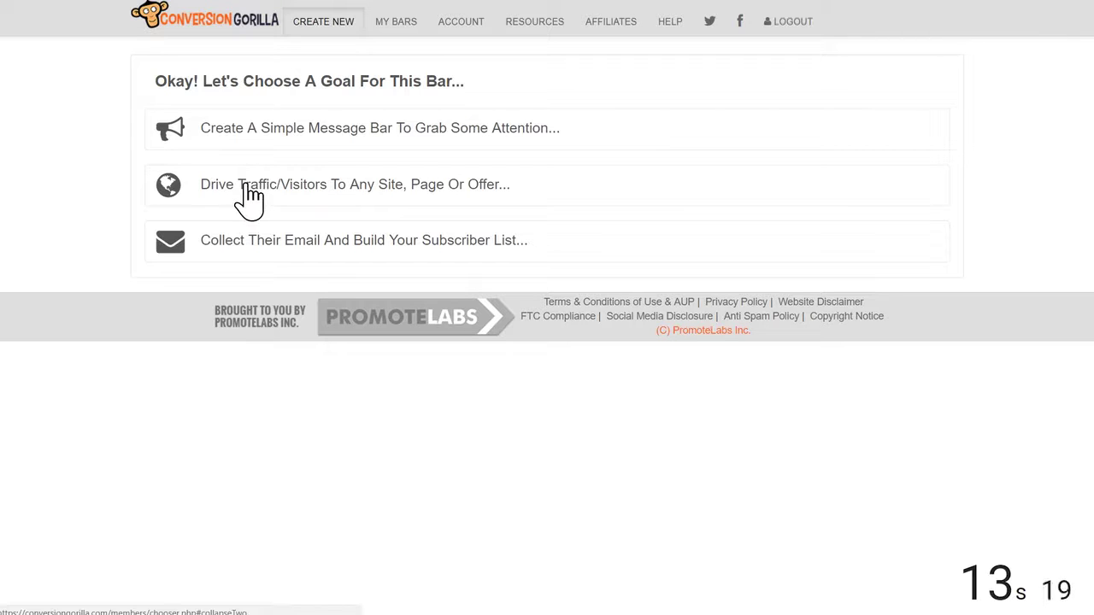
# - Start a Drive Traffic Hero Bar and try its name, colour and bold headline options
pyautogui.click(246, 186)
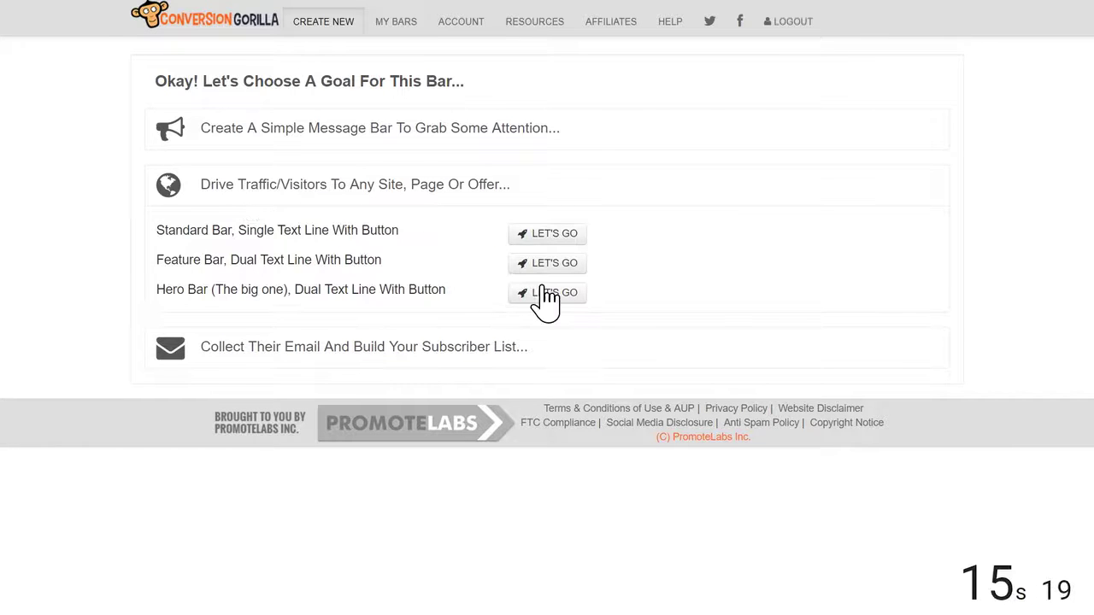
pyautogui.click(556, 306)
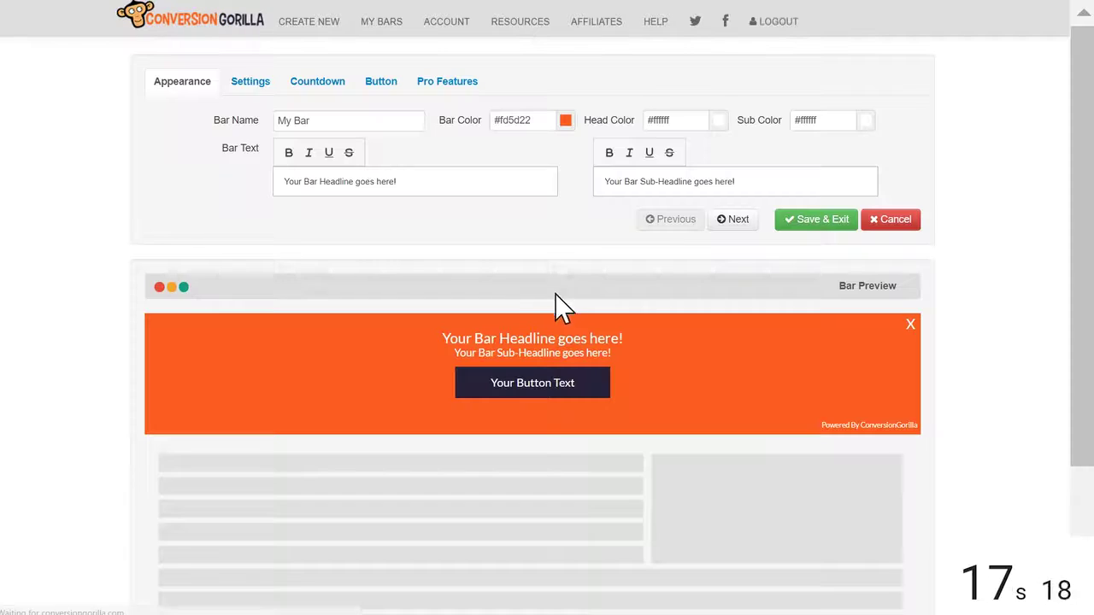
pyautogui.click(331, 122)
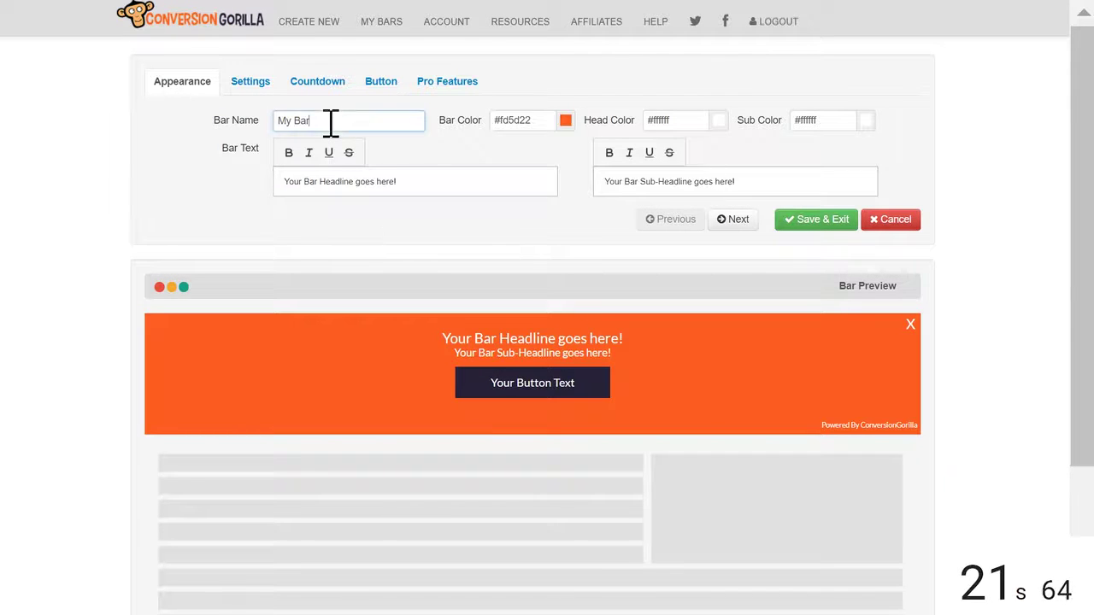
pyautogui.click(566, 124)
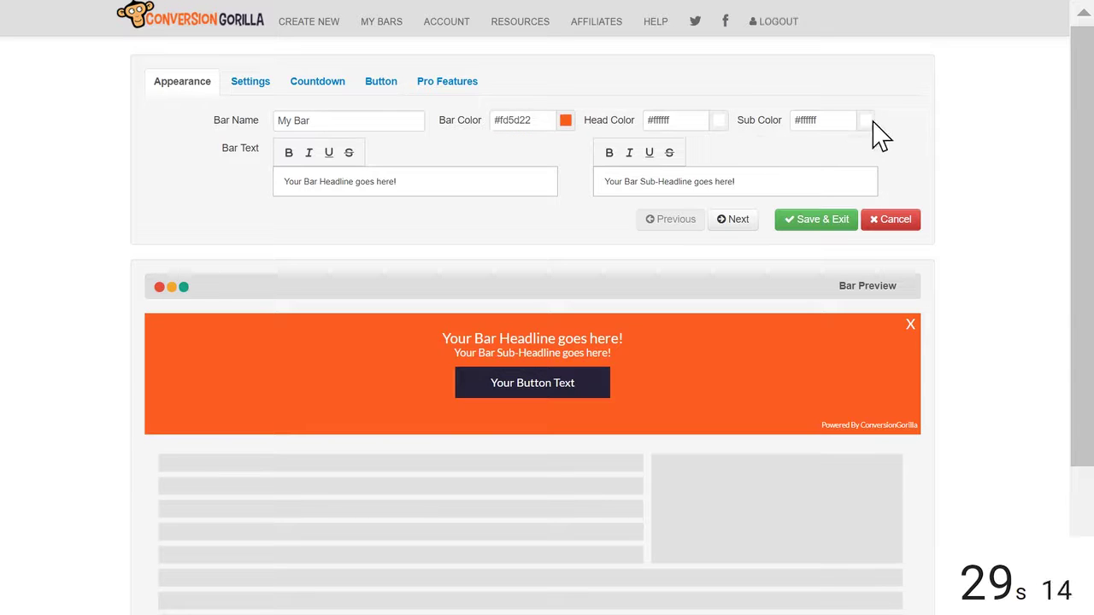
pyautogui.moveTo(425, 181); pyautogui.dragTo(270, 181)
pyautogui.click(288, 152)
pyautogui.click(427, 181)
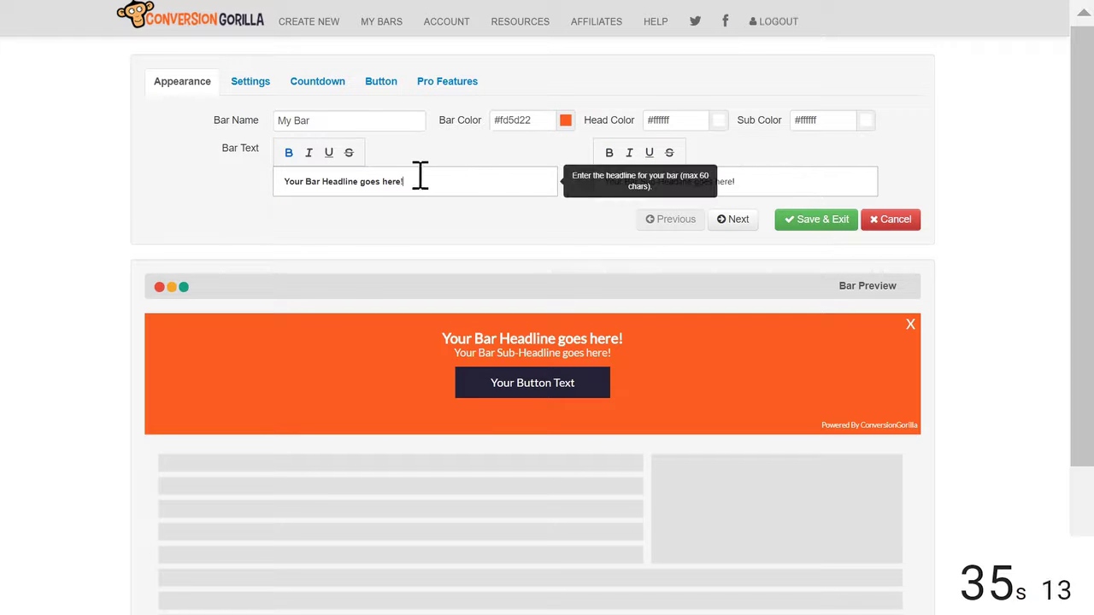
# - Enter bold headline 'Limited: Get 50% Off This Awesome Golf Guide!' and sub-headline 'Use Code "50off"'
pyautogui.moveTo(436, 183); pyautogui.dragTo(281, 182)
pyautogui.write('Limited: Get 50% Off This Awesome Golf Guide!')
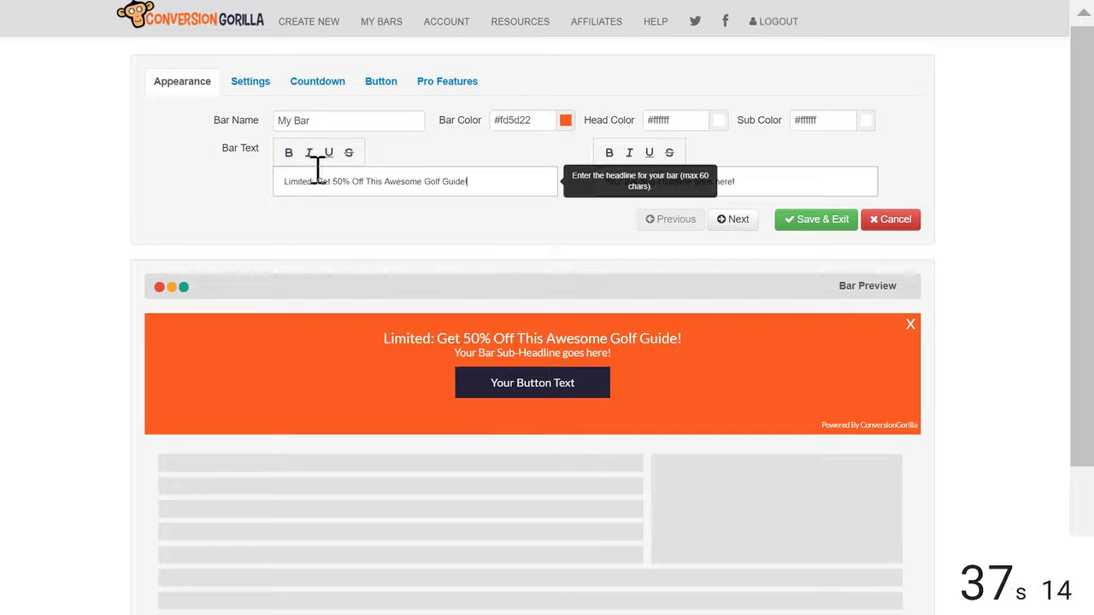
pyautogui.moveTo(524, 186); pyautogui.dragTo(285, 182)
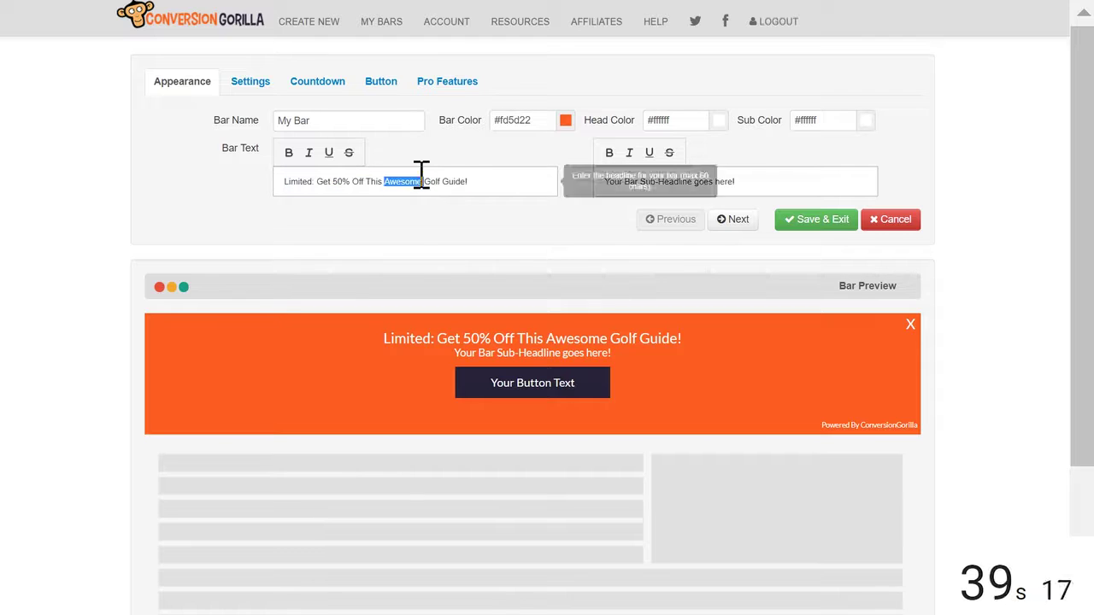
pyautogui.click(288, 152)
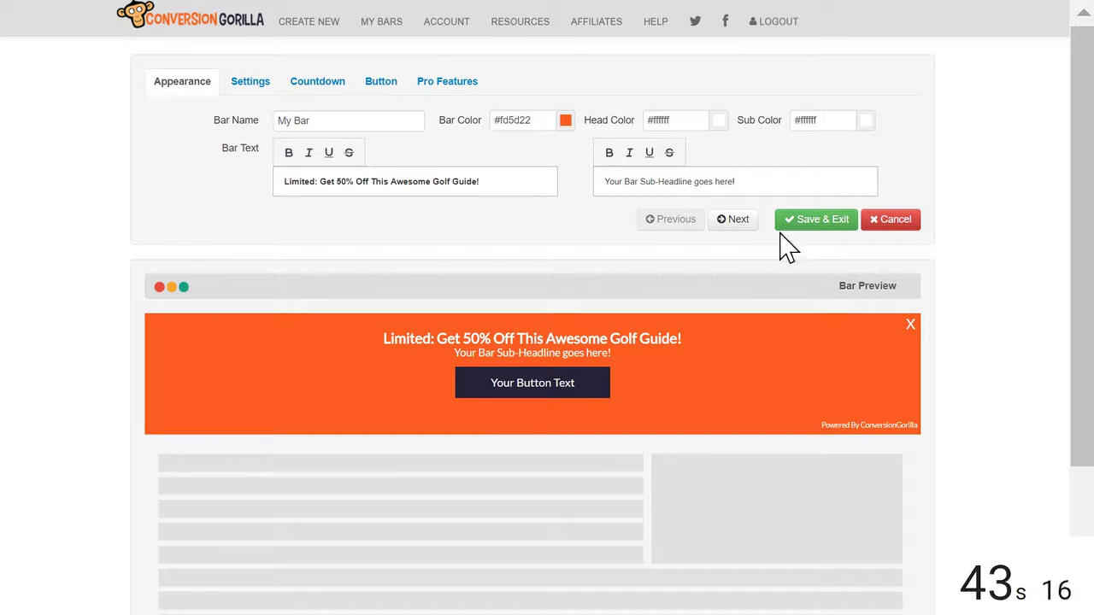
pyautogui.moveTo(796, 182); pyautogui.dragTo(549, 182)
pyautogui.write('Use Code "50off"')
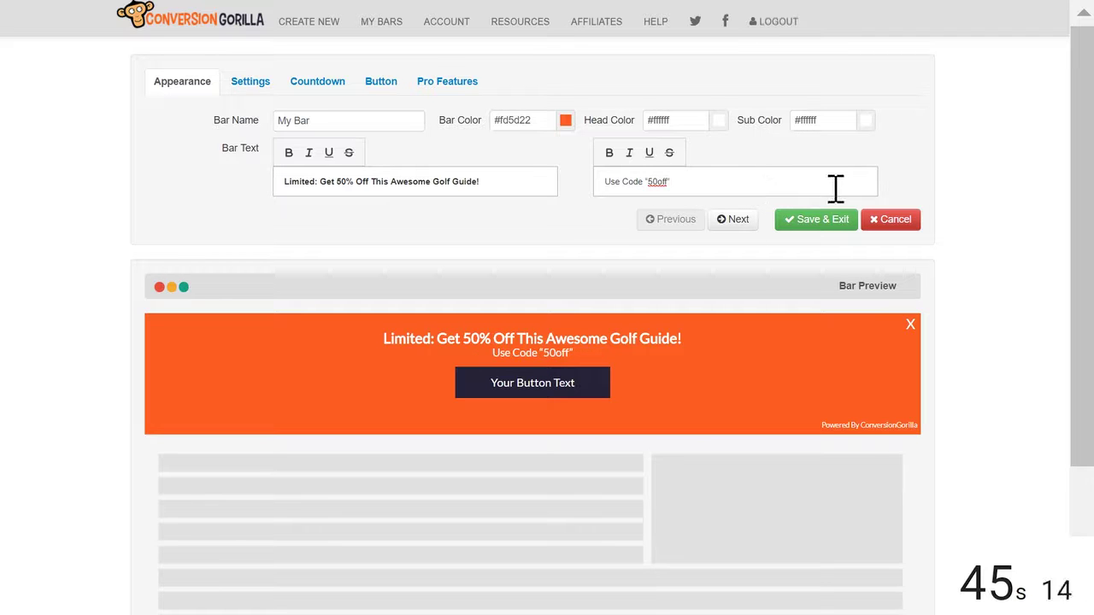
# - Position the bar at Bottom and have it appear after 75% page scroll
pyautogui.click(737, 220)
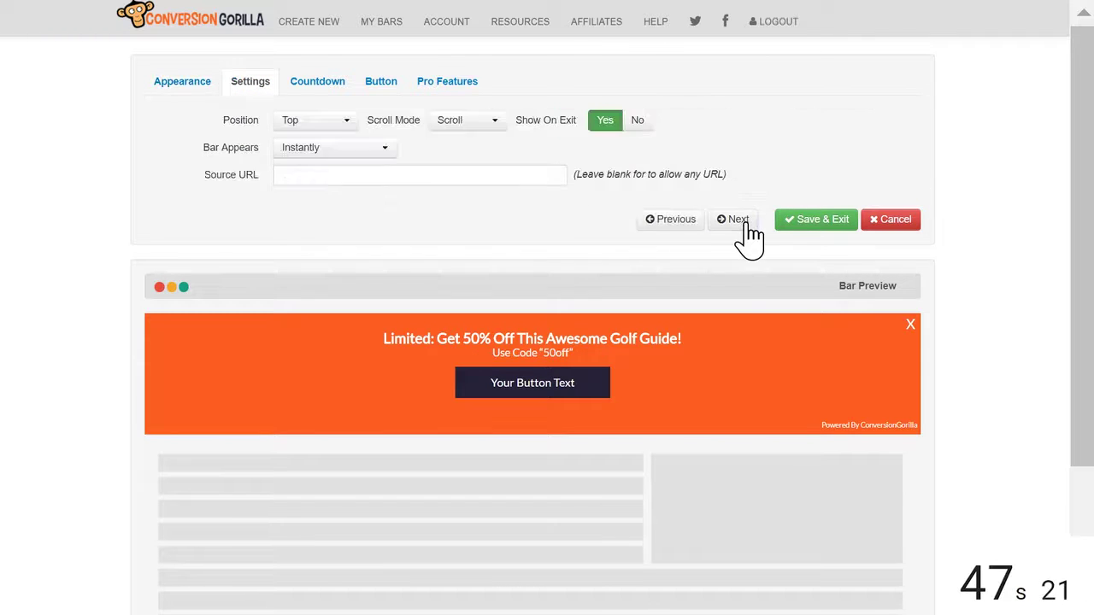
pyautogui.click(345, 127)
pyautogui.click(321, 165)
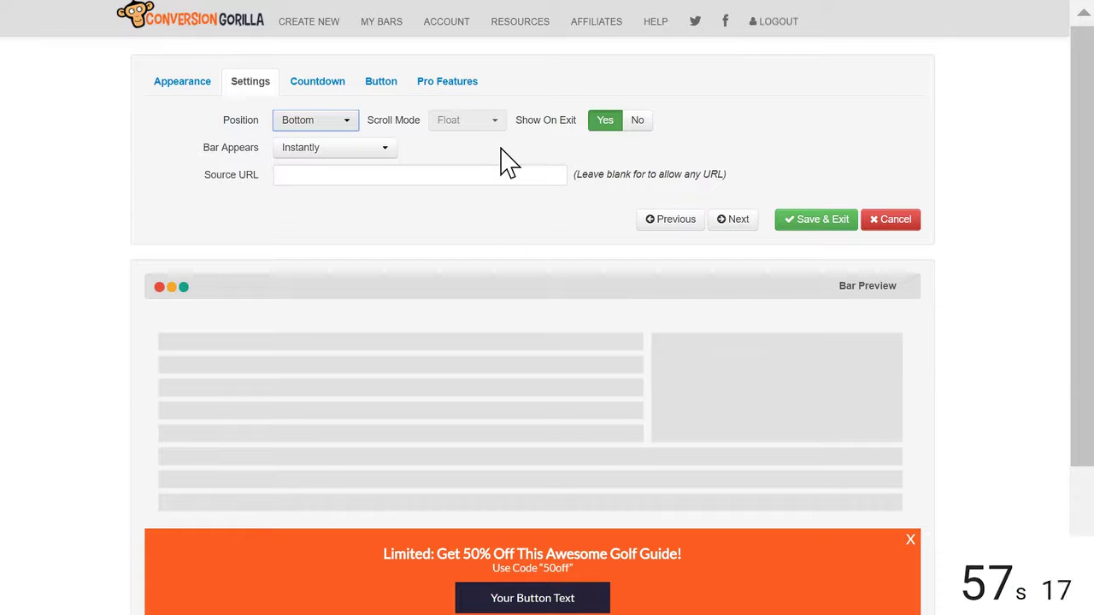
pyautogui.click(350, 150)
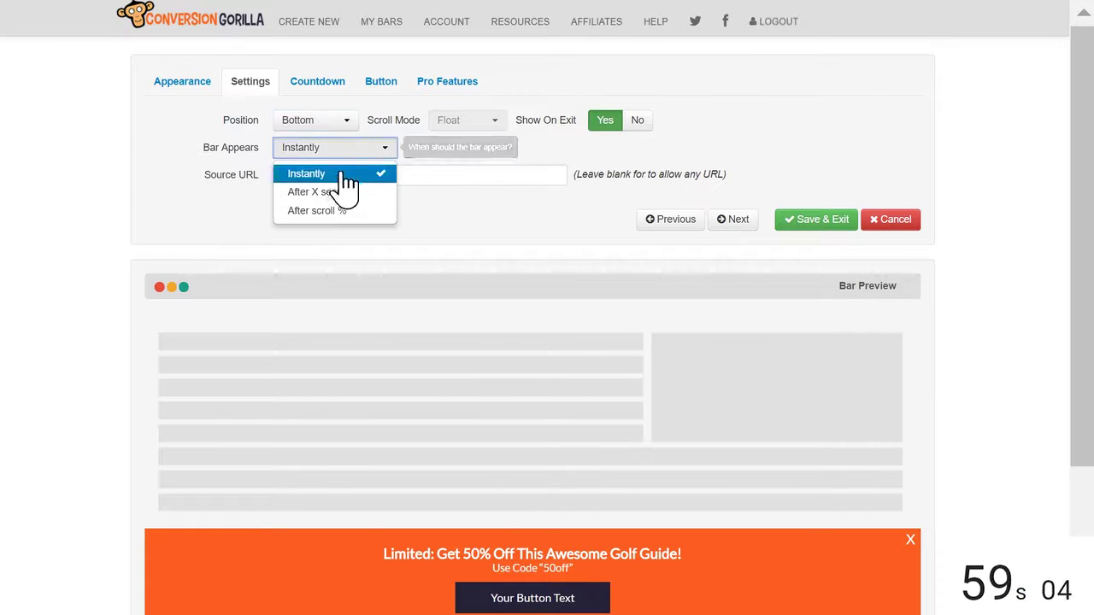
pyautogui.click(329, 212)
pyautogui.doubleClick(491, 148)
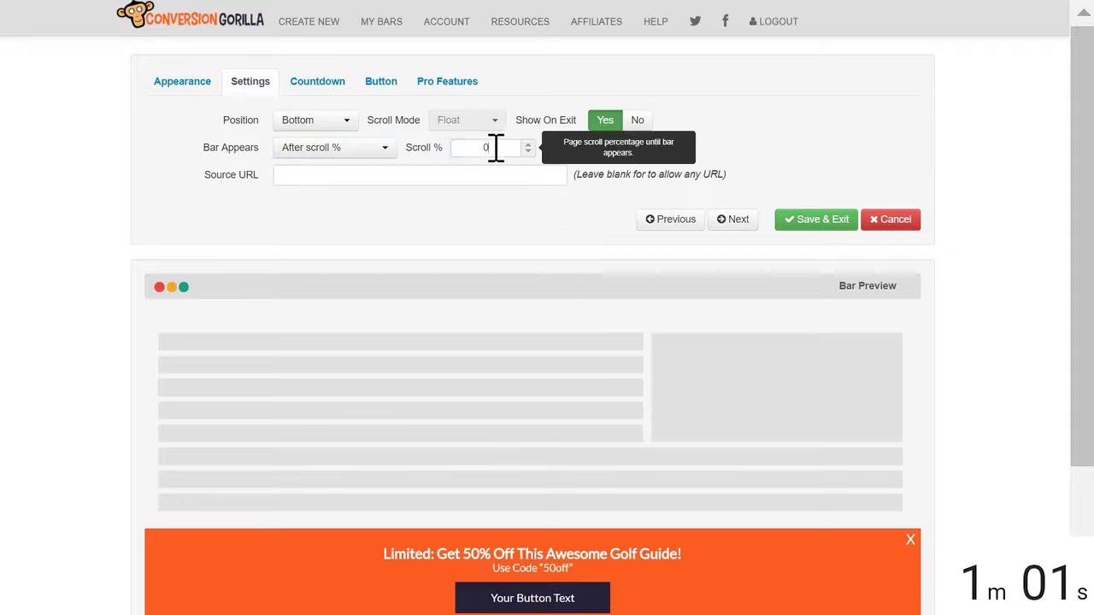
pyautogui.write('75')
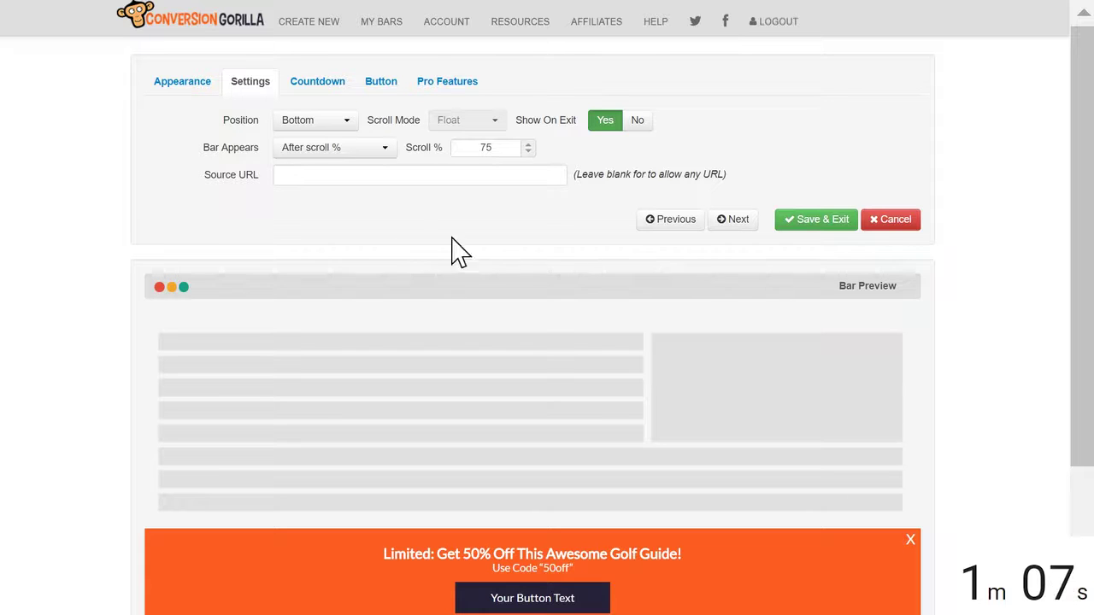
pyautogui.click(737, 221)
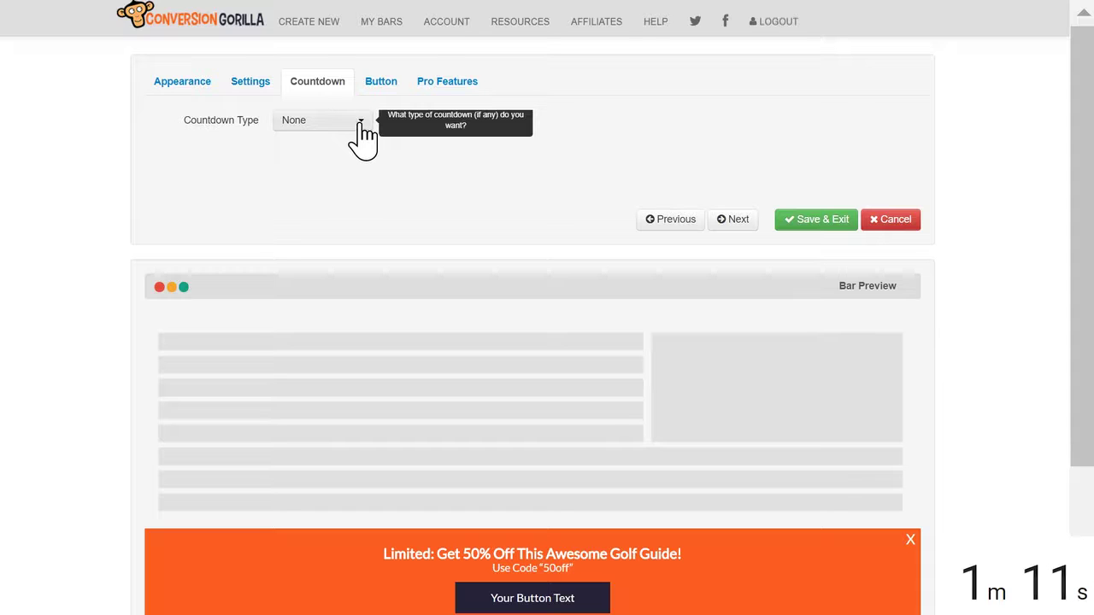
# - Add a Date/Time countdown ending on 5 August 2017
pyautogui.click(361, 122)
pyautogui.click(330, 164)
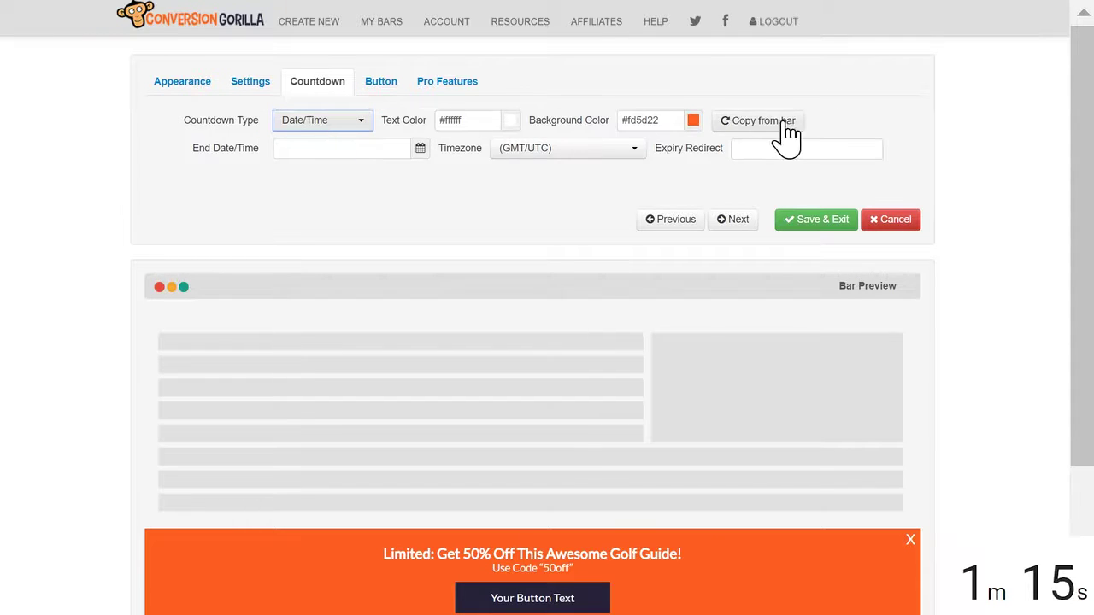
pyautogui.click(421, 149)
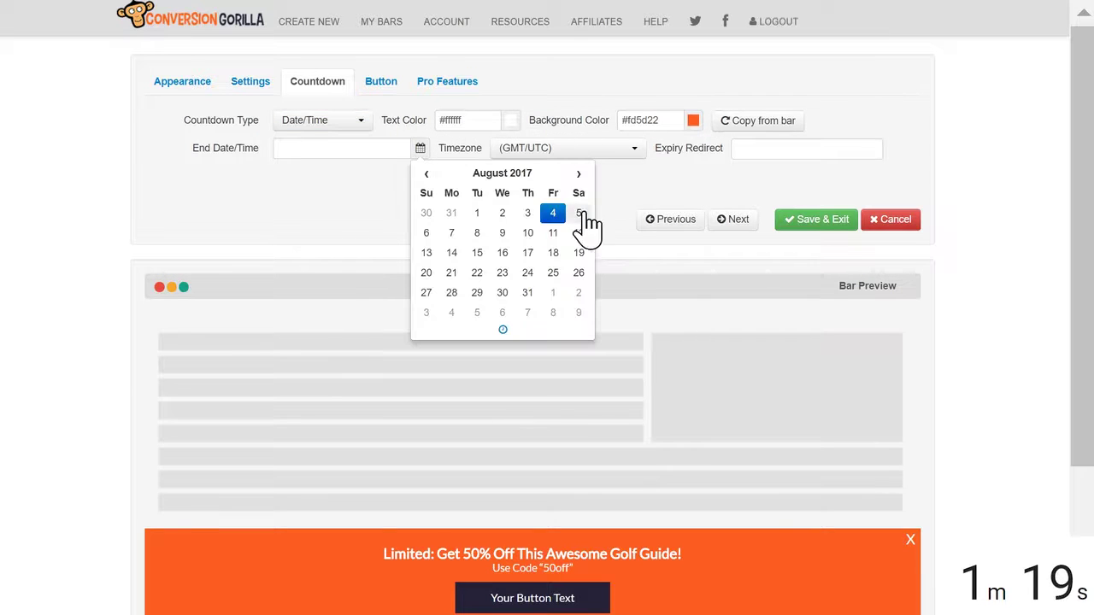
pyautogui.click(578, 215)
pyautogui.click(734, 224)
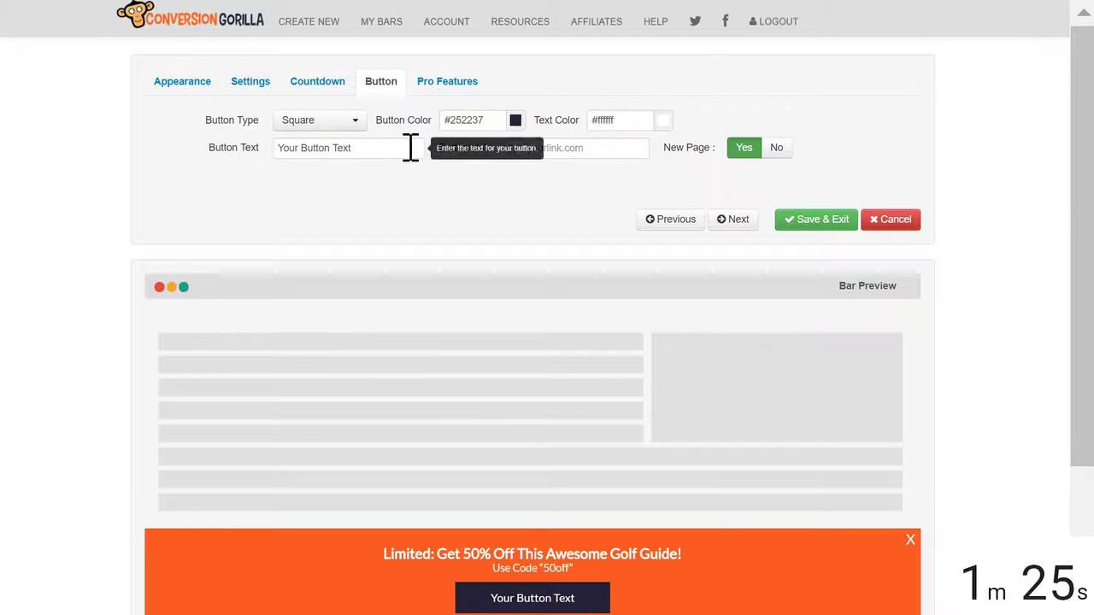
pyautogui.click(253, 150)
pyautogui.write('Grab This Deal Now!')
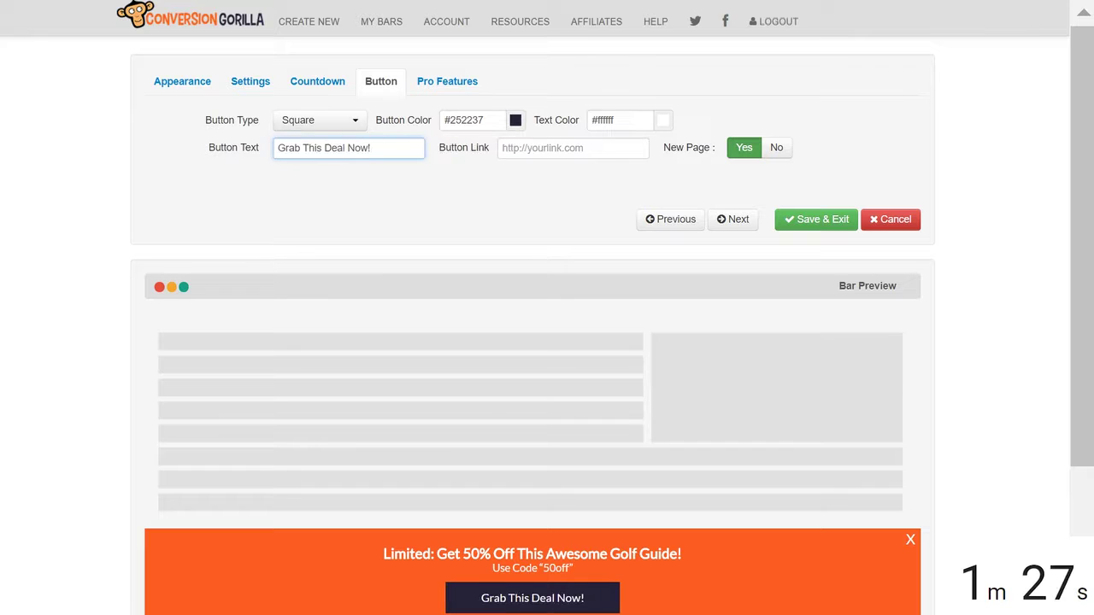
pyautogui.click(601, 149)
pyautogui.write('http://golf1.pagedemo.co/')
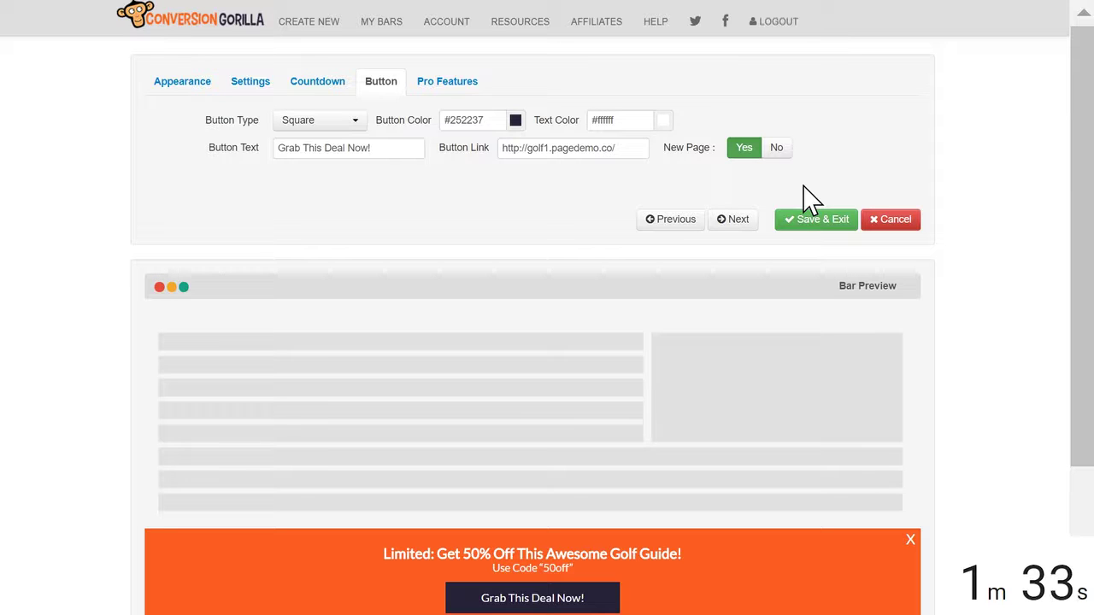
pyautogui.scroll(-2, 723, 257)
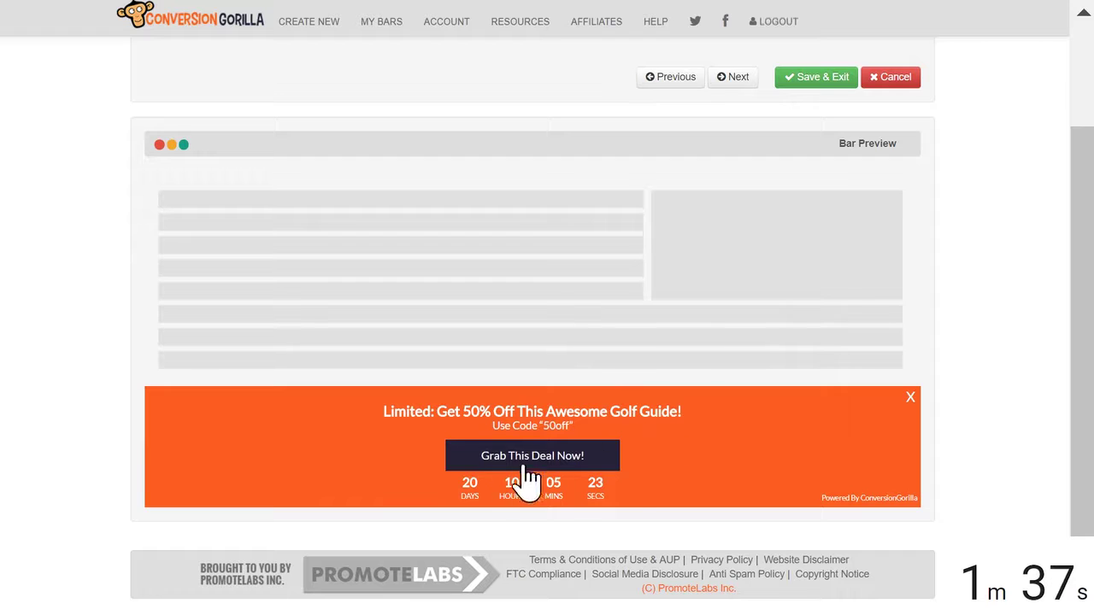
pyautogui.scroll(2, 692, 354)
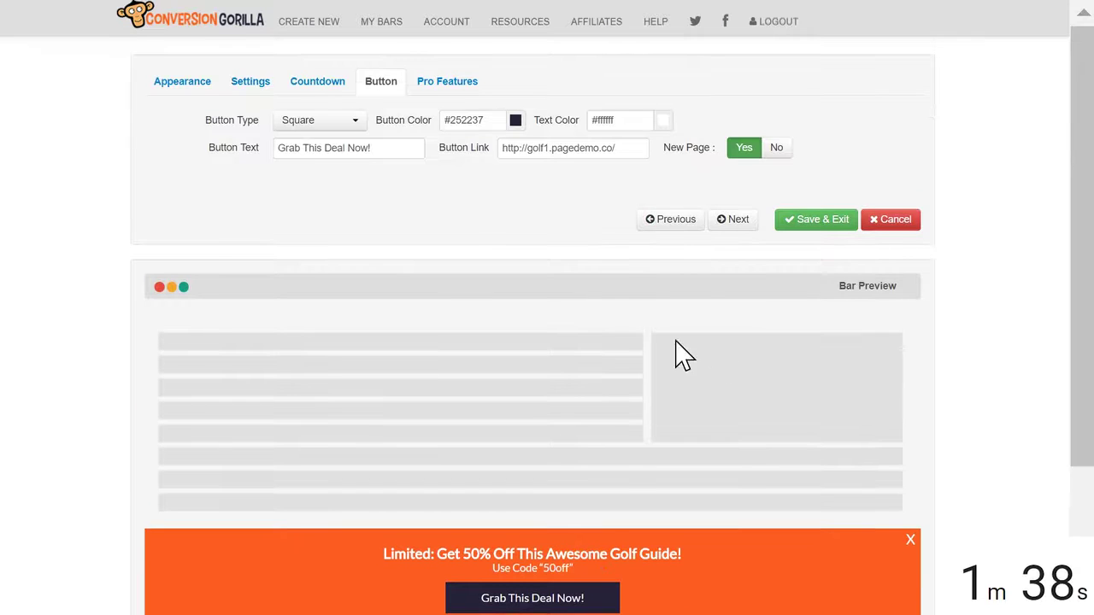
# - Save the hero bar as My Bar and review it in the bars list
pyautogui.click(804, 223)
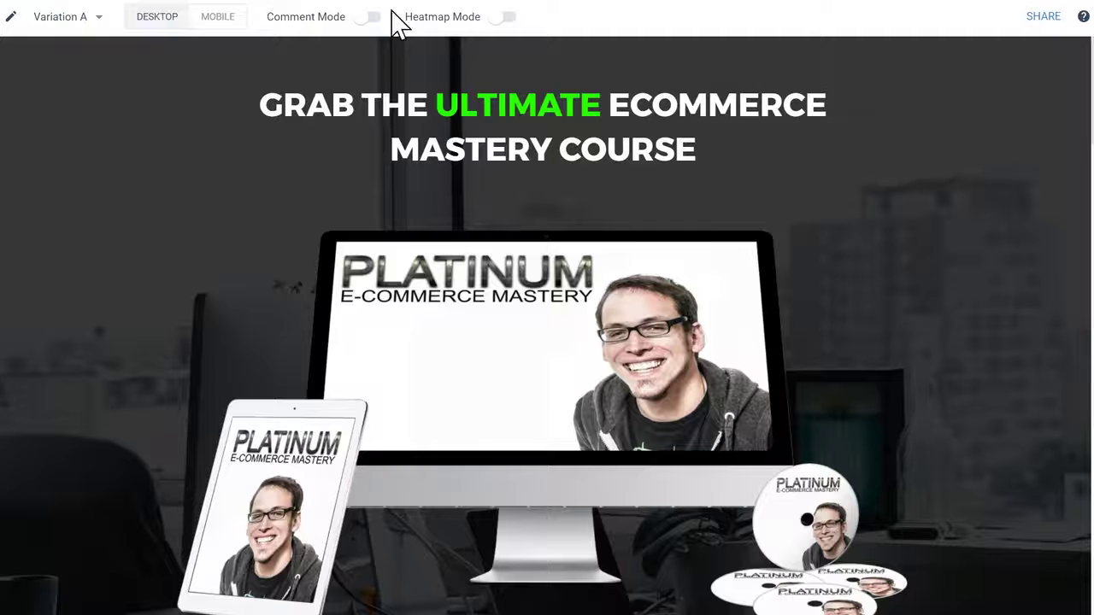
pyautogui.scroll(-1, 464, 207)
pyautogui.scroll(-3, 467, 208)
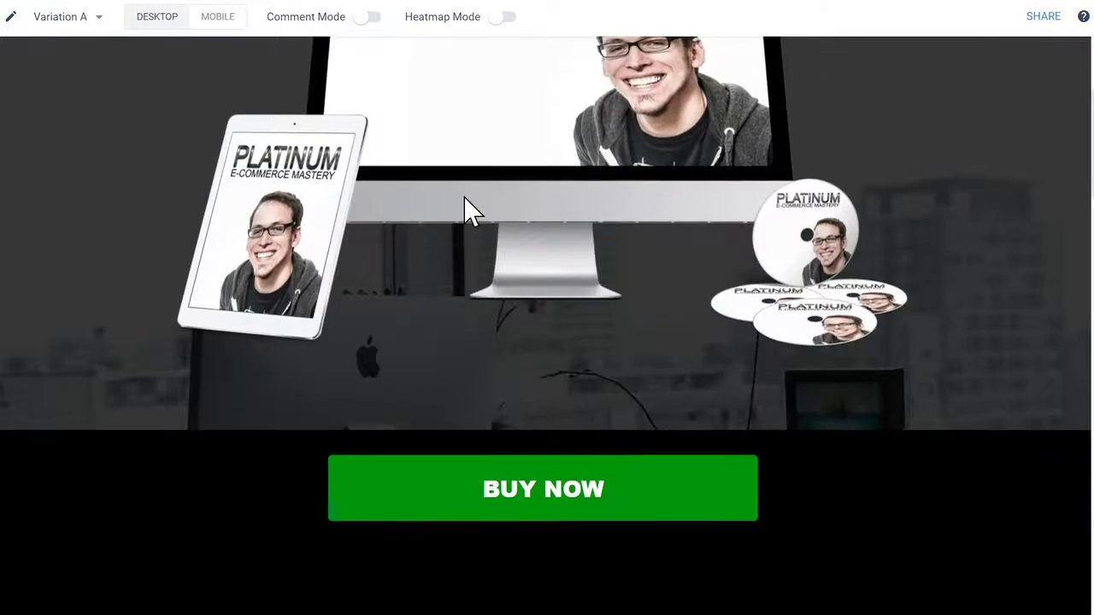
pyautogui.scroll(3, 468, 208)
pyautogui.scroll(1, 464, 208)
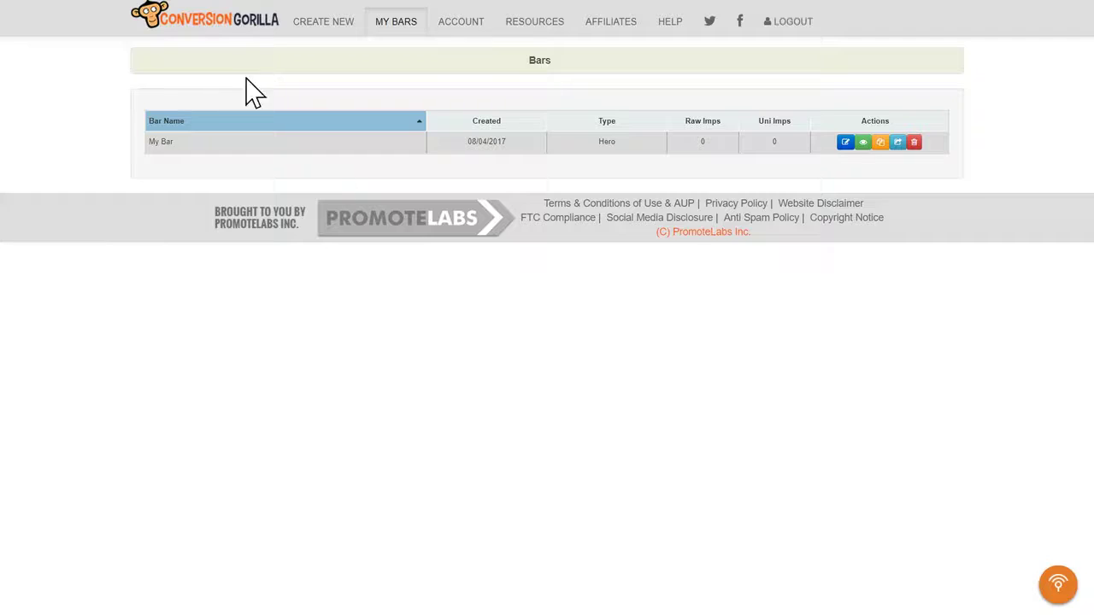
pyautogui.click(328, 25)
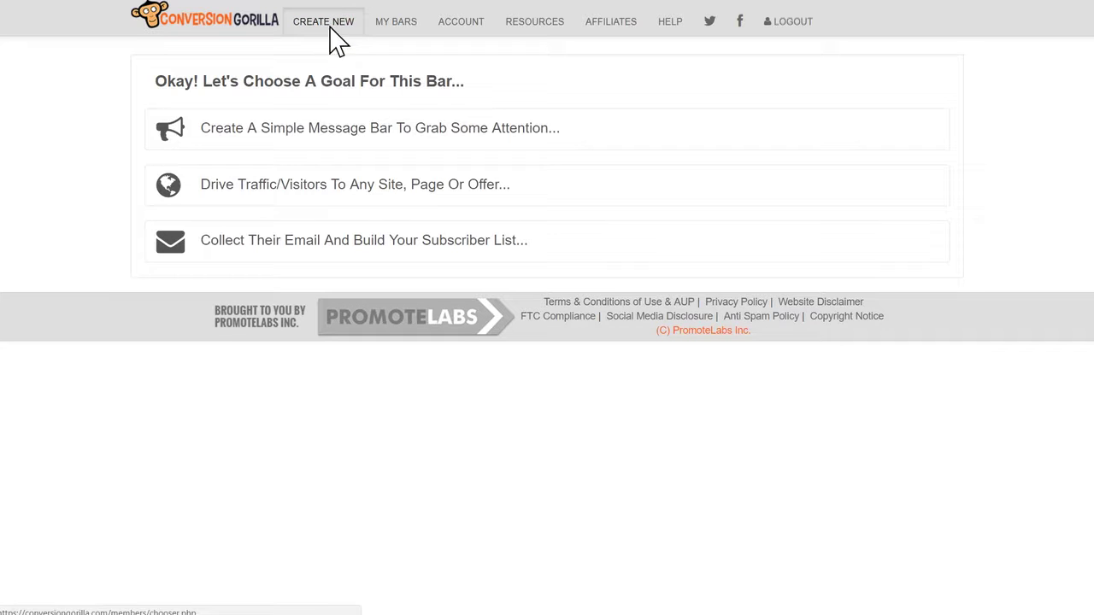
# - Start a Simple Message Bar named 'My Message Bar'
pyautogui.click(327, 141)
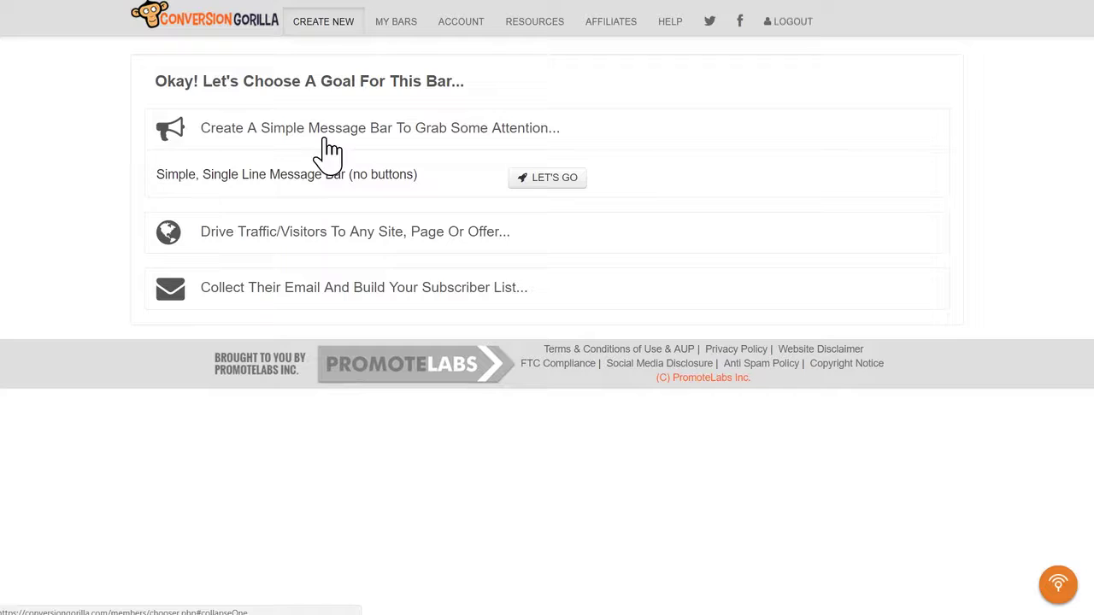
pyautogui.click(520, 179)
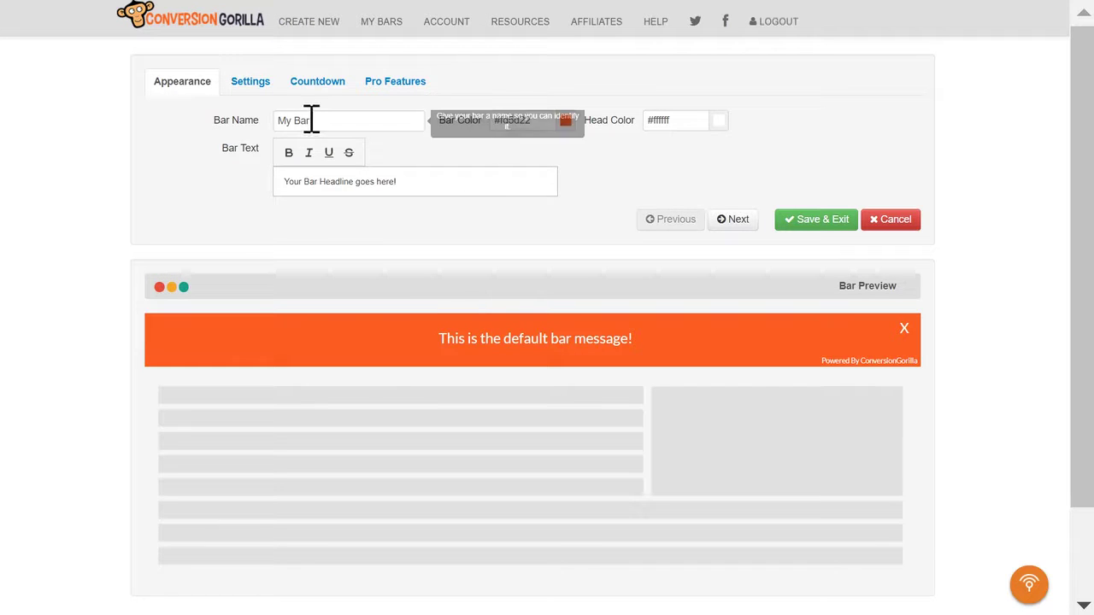
pyautogui.moveTo(310, 121); pyautogui.dragTo(214, 139)
pyautogui.write('My Message Bar')
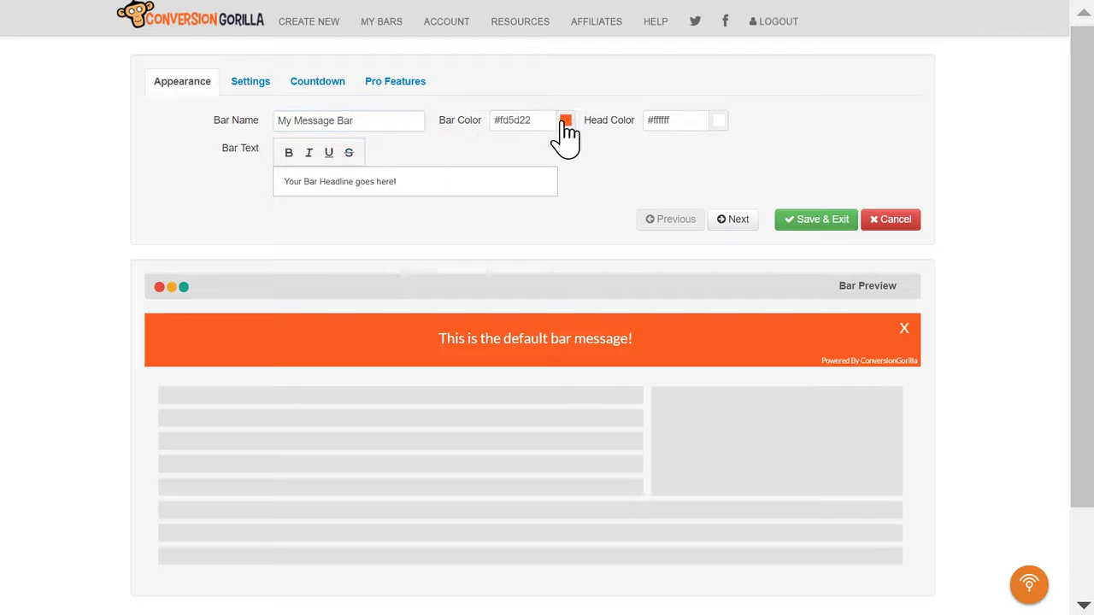
# - Give the bar a blue background and make its 10% discount message bold
pyautogui.click(564, 121)
pyautogui.click(560, 160)
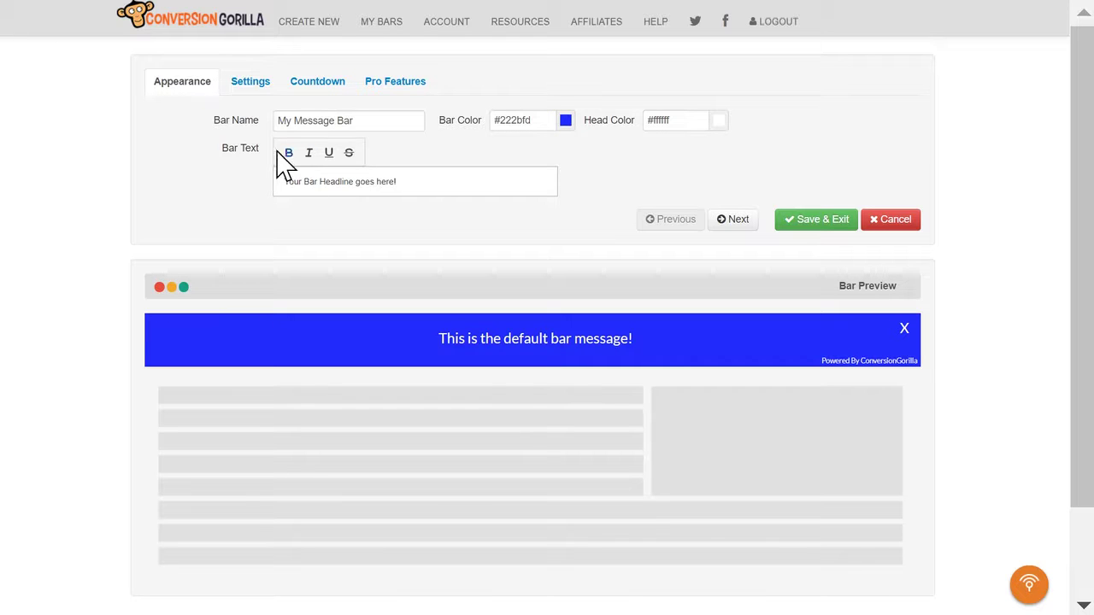
pyautogui.moveTo(415, 182)
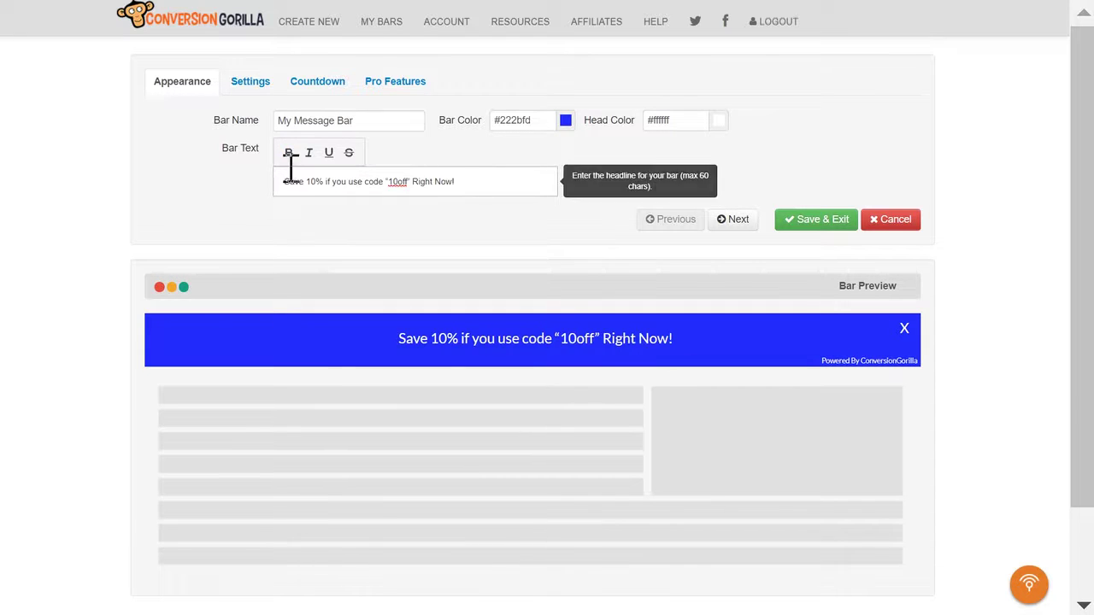
pyautogui.moveTo(484, 181); pyautogui.dragTo(252, 180)
pyautogui.click(289, 154)
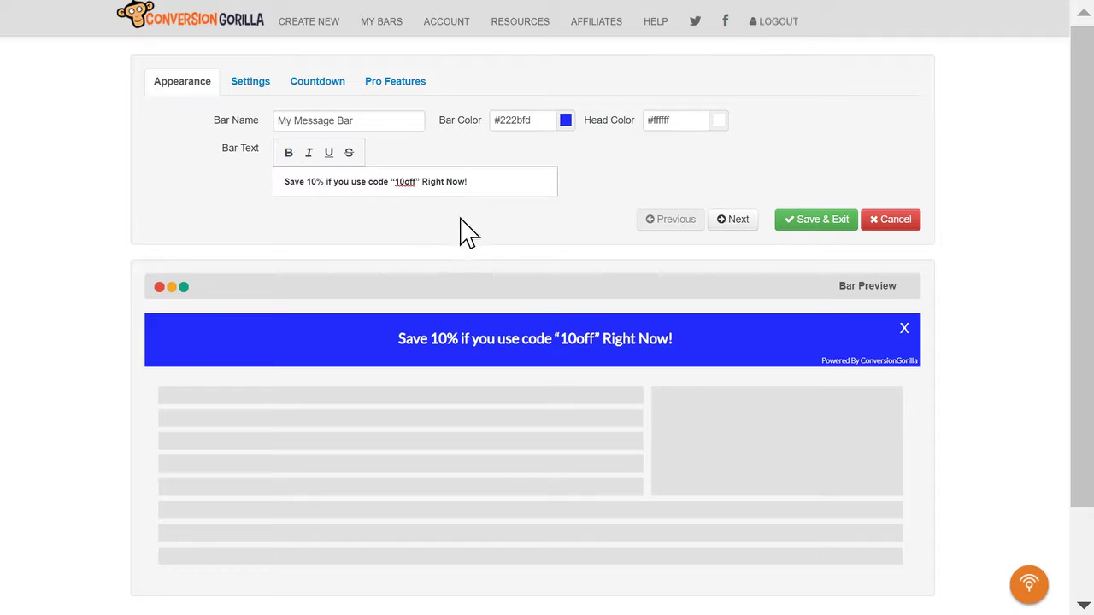
pyautogui.click(733, 224)
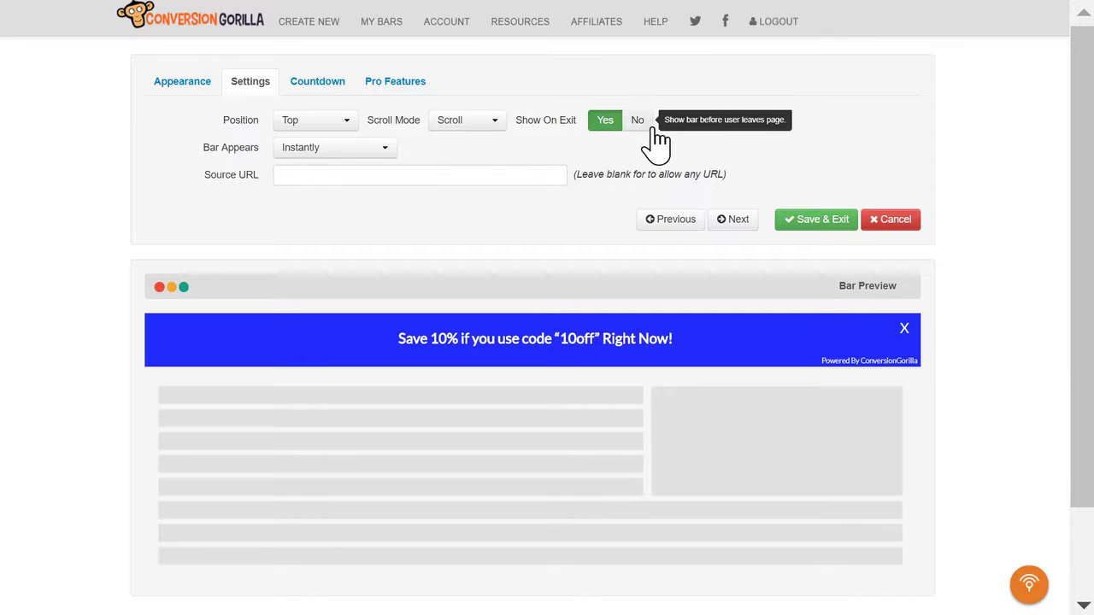
# - Make the message bar appear only after 180 seconds on the page
pyautogui.click(386, 154)
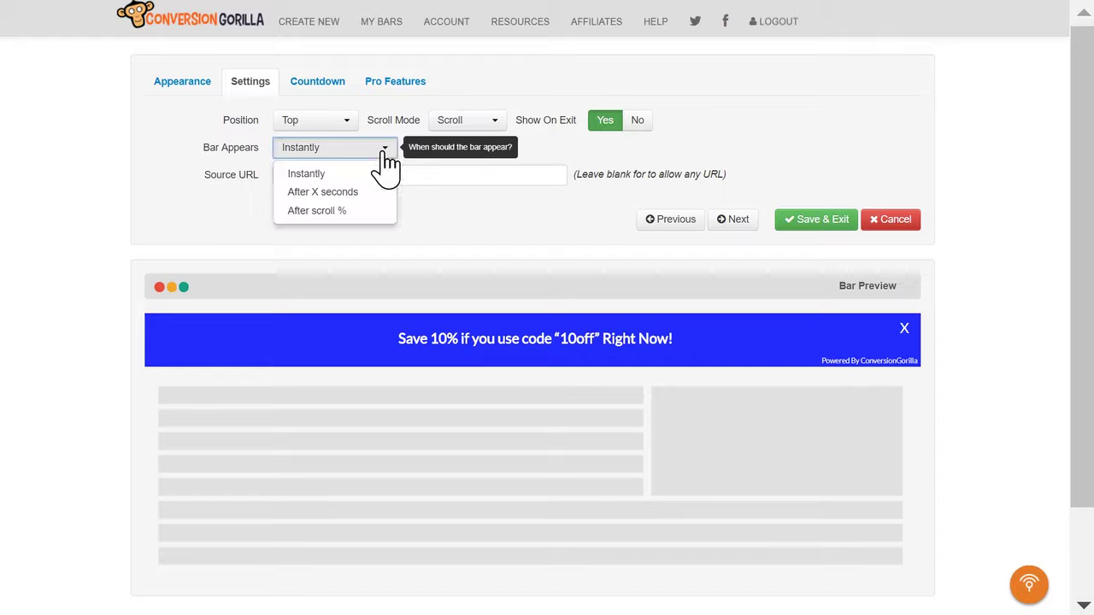
pyautogui.click(325, 192)
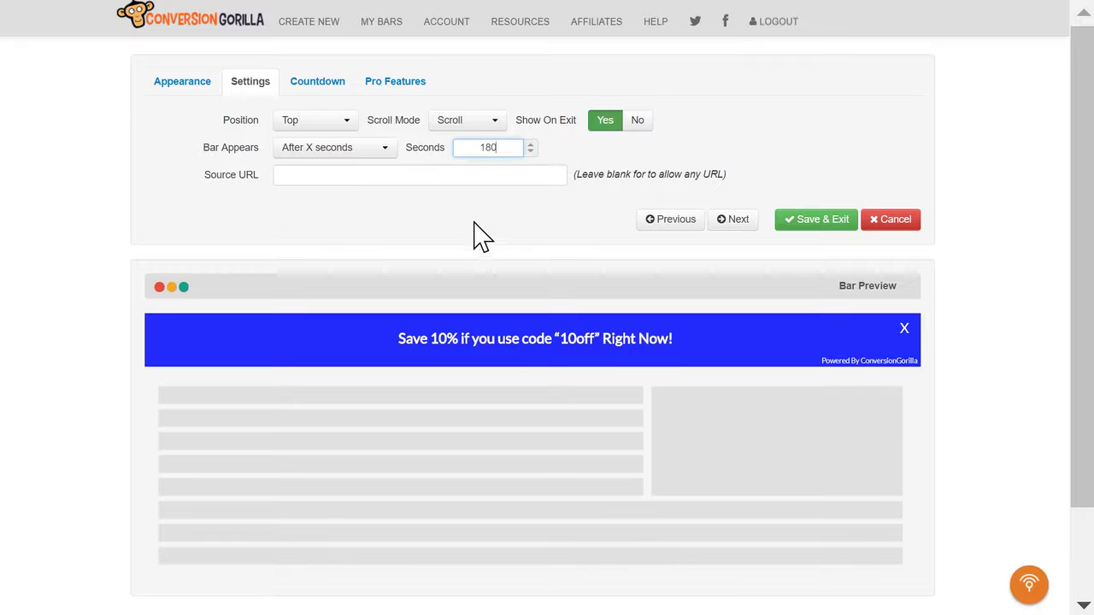
pyautogui.click(556, 251)
pyautogui.scroll(-2, 576, 268)
pyautogui.scroll(2, 470, 171)
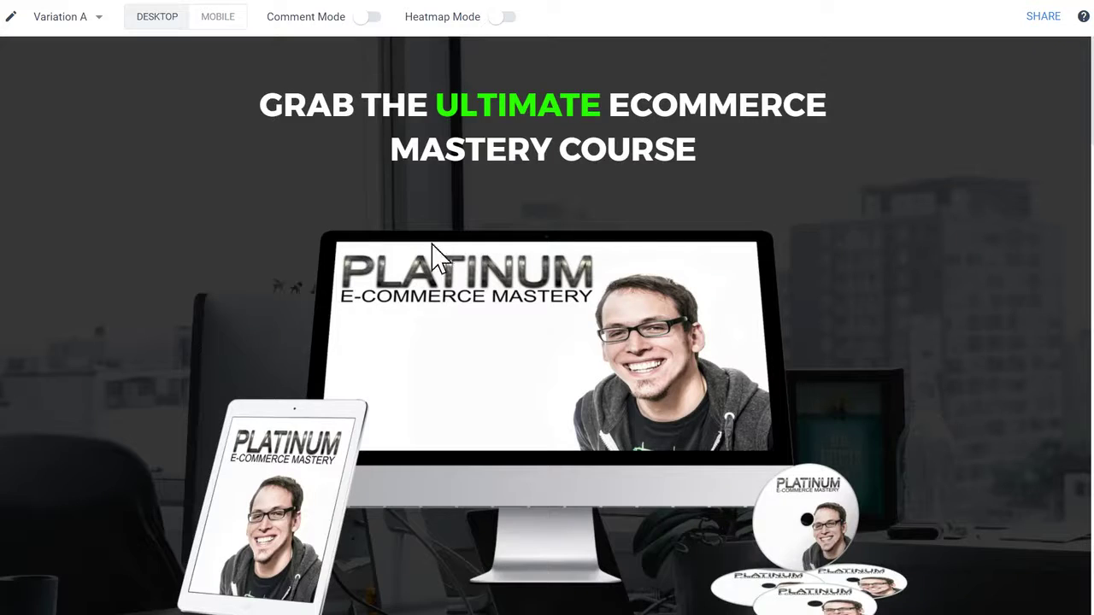
pyautogui.scroll(-3, 432, 252)
pyautogui.scroll(3, 435, 264)
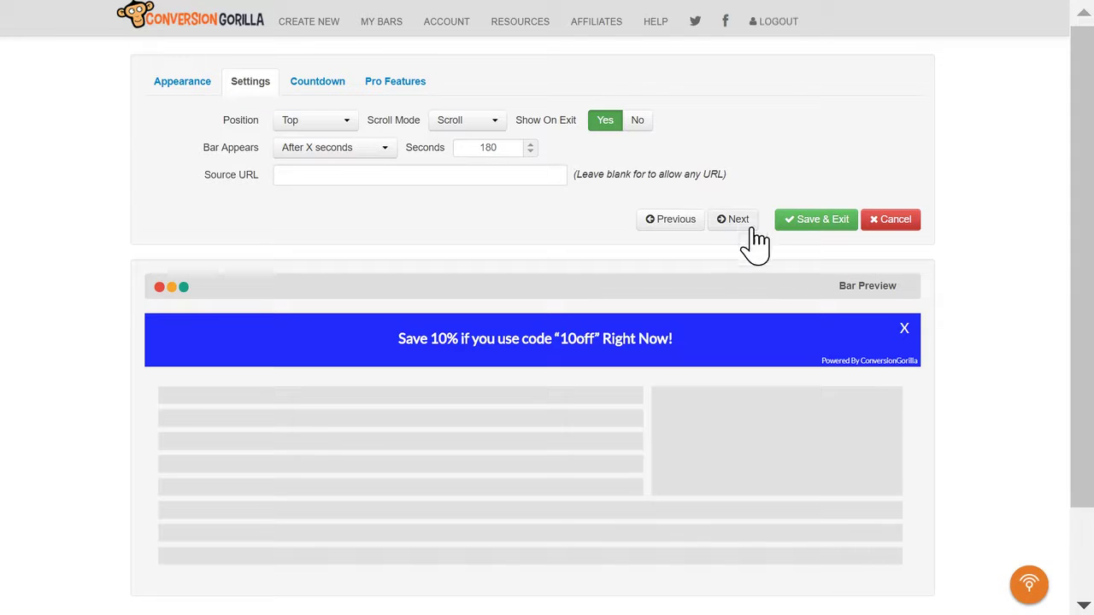
# - Keep Countdown Type as None and save My Message Bar
pyautogui.click(740, 222)
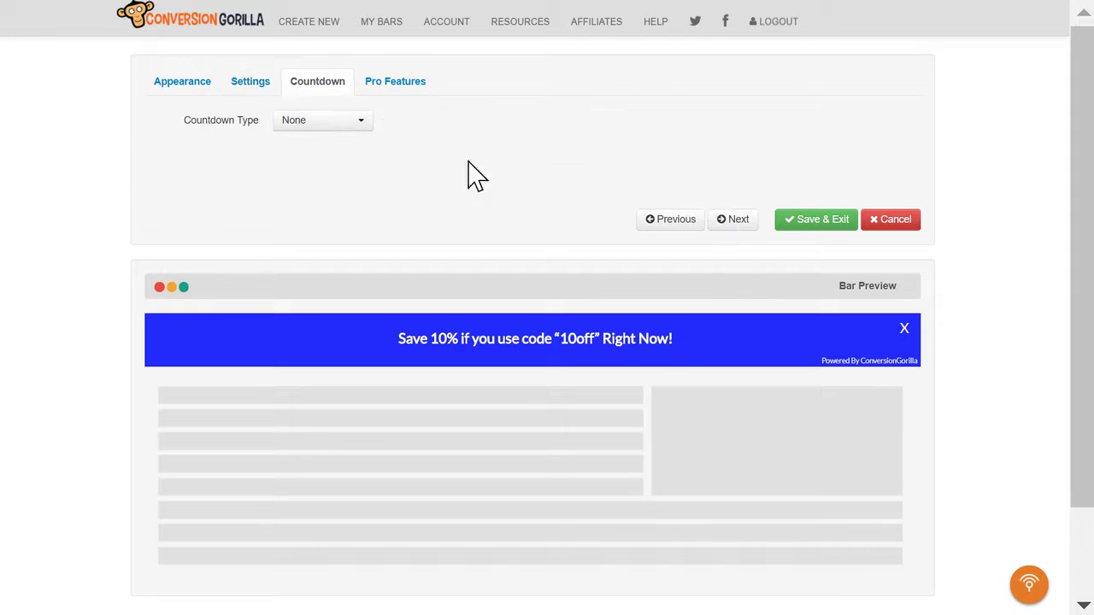
pyautogui.click(320, 128)
pyautogui.click(812, 224)
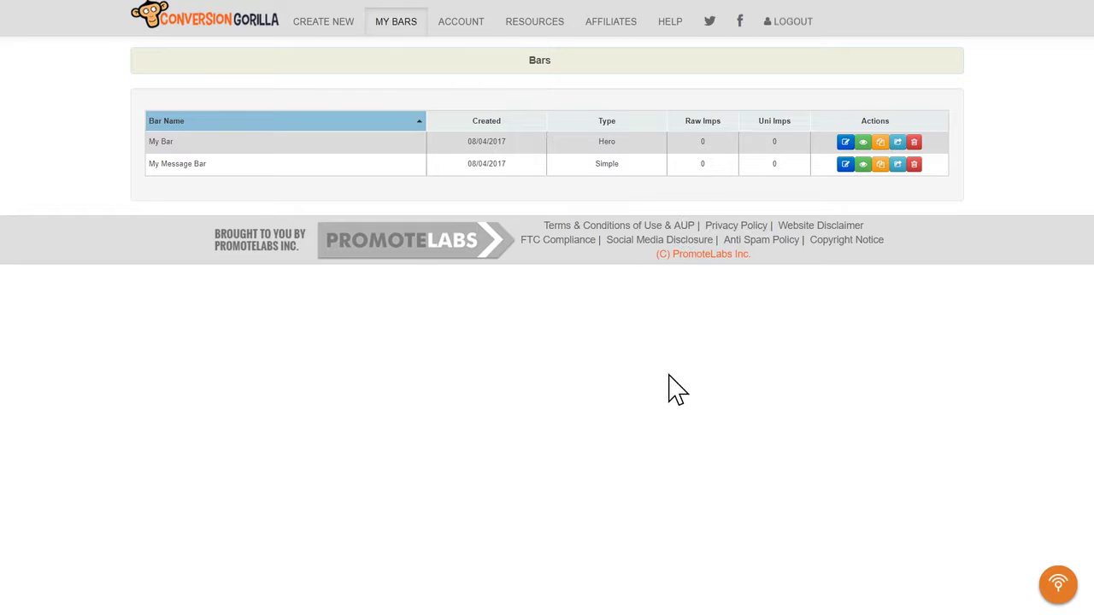